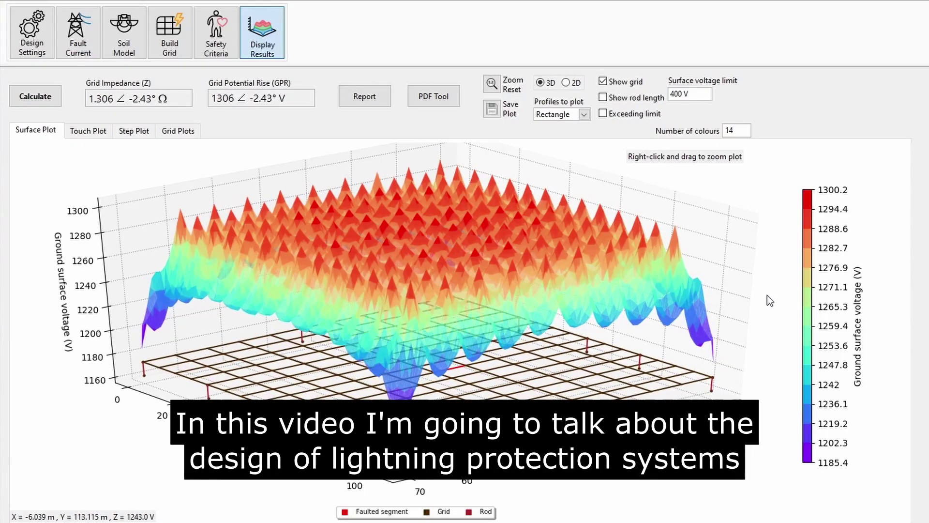
Step: Launch the Lightning Protection (Rolling Sphere) Module from the Add-ons menu
left_click_drag(762, 296, 653, 288)
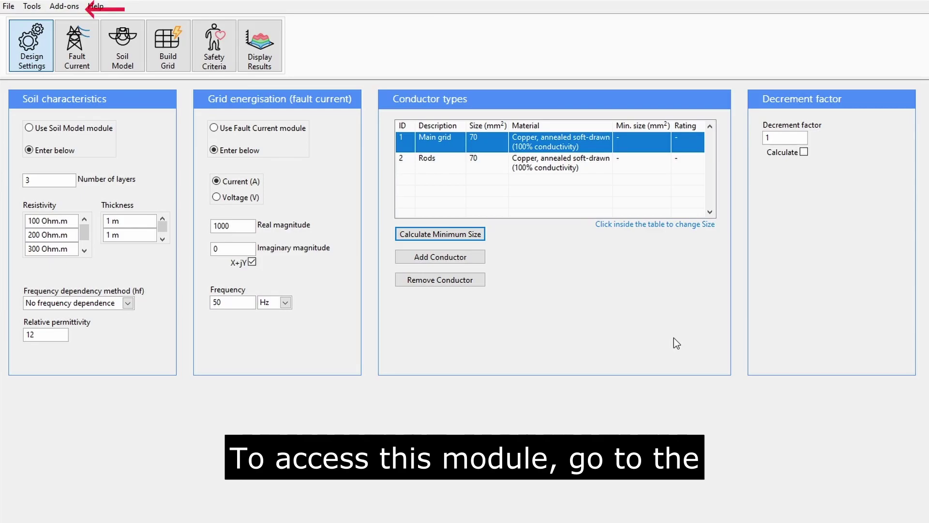
left_click(65, 6)
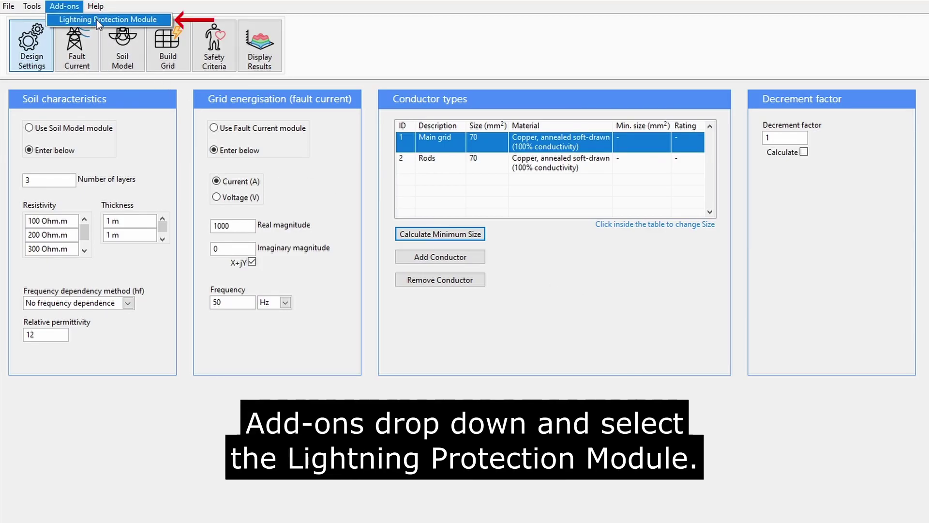
left_click(97, 19)
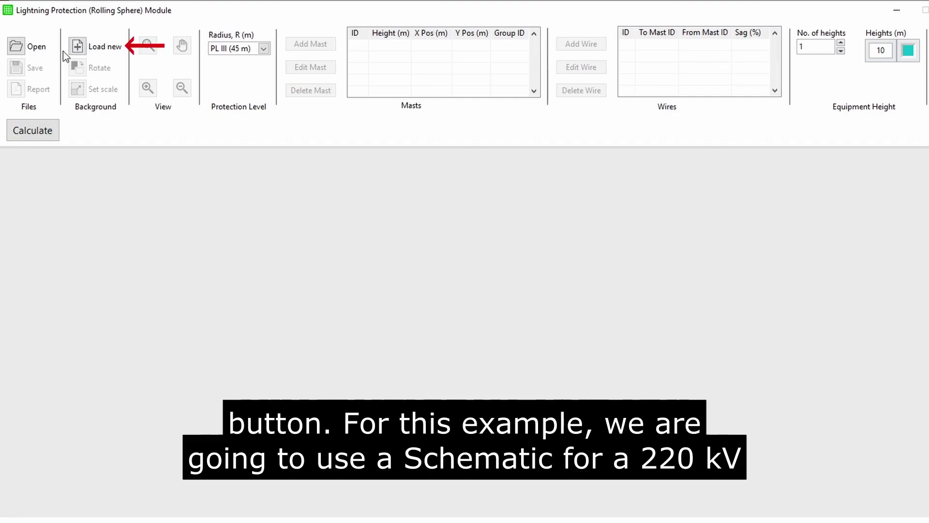
Step: Load page 1 of '220kV Switchyard layout.pdf' as the background and pan across the switchyard
left_click(78, 47)
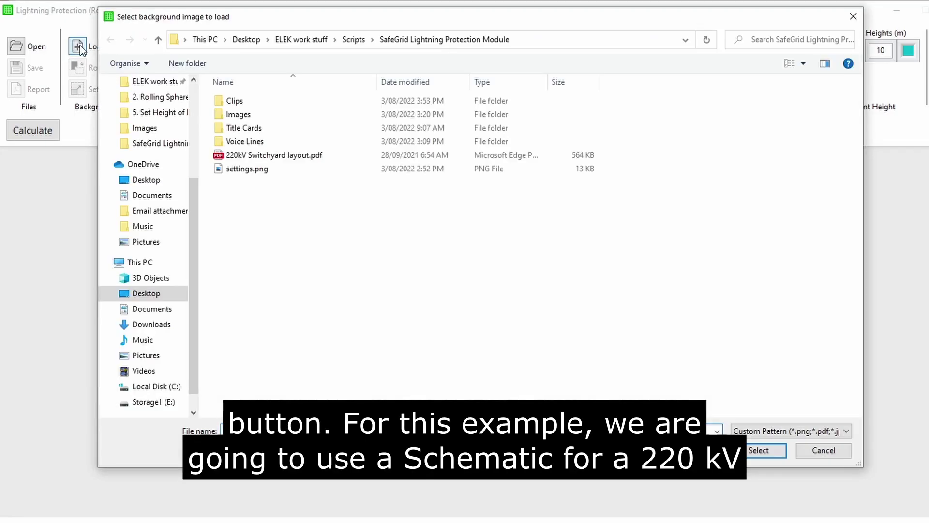
double_click(280, 155)
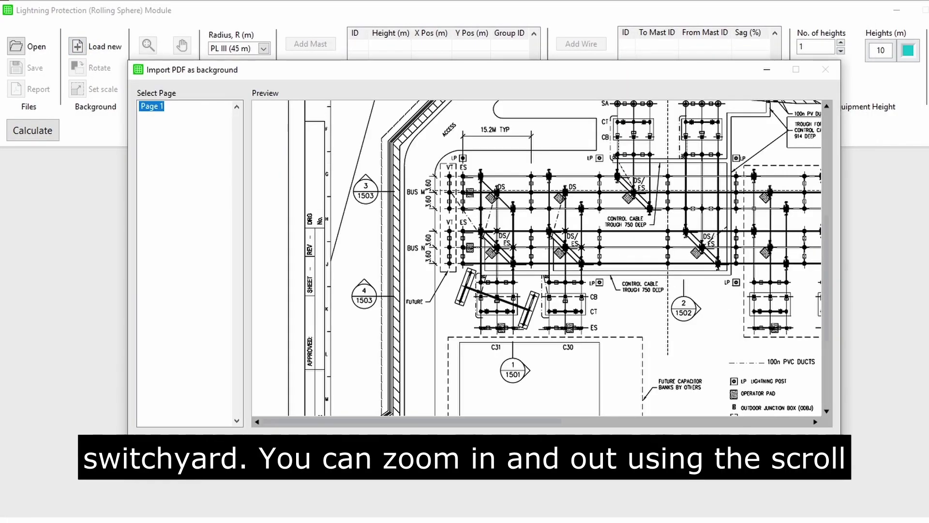
key("Return")
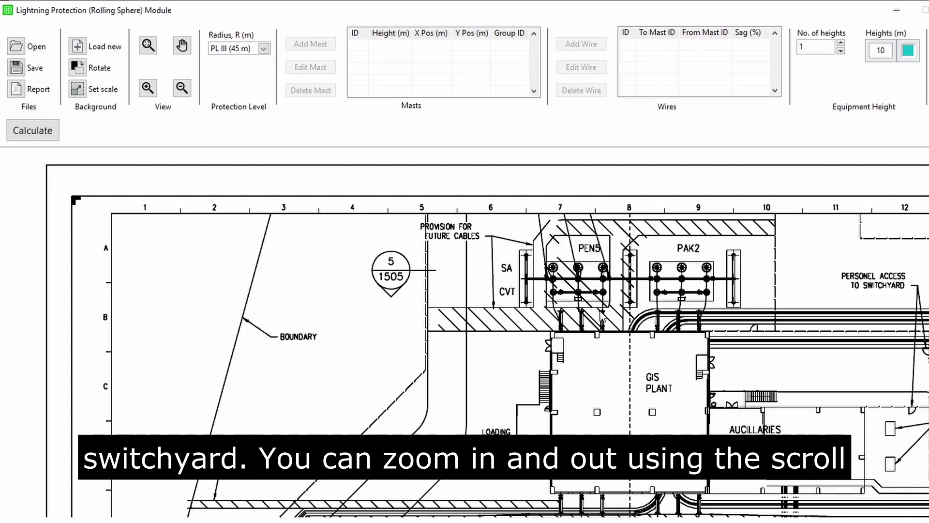
scroll(600, 320, "down", 2)
scroll(599, 320, "down", 2)
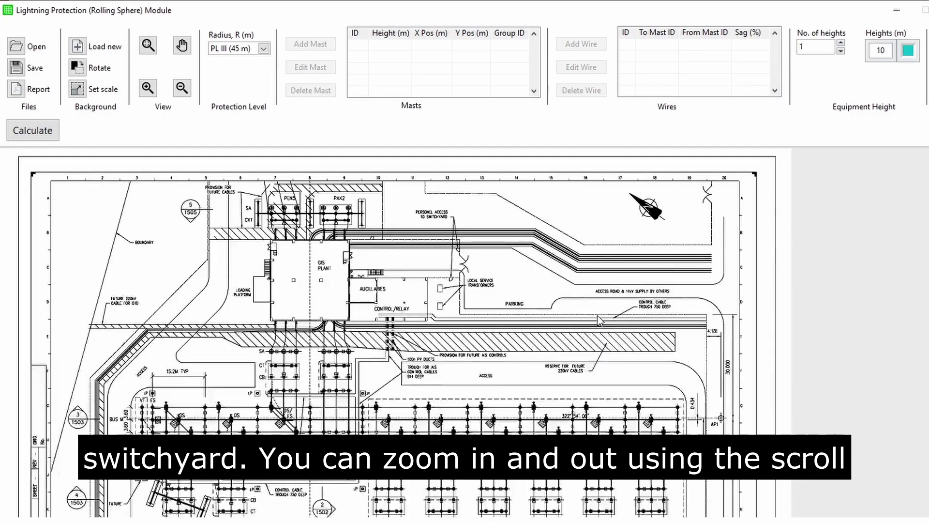
left_click(183, 47)
mouse_move(332, 236)
left_mouse_down()
mouse_move(387, 183)
mouse_move(405, 182)
left_mouse_up()
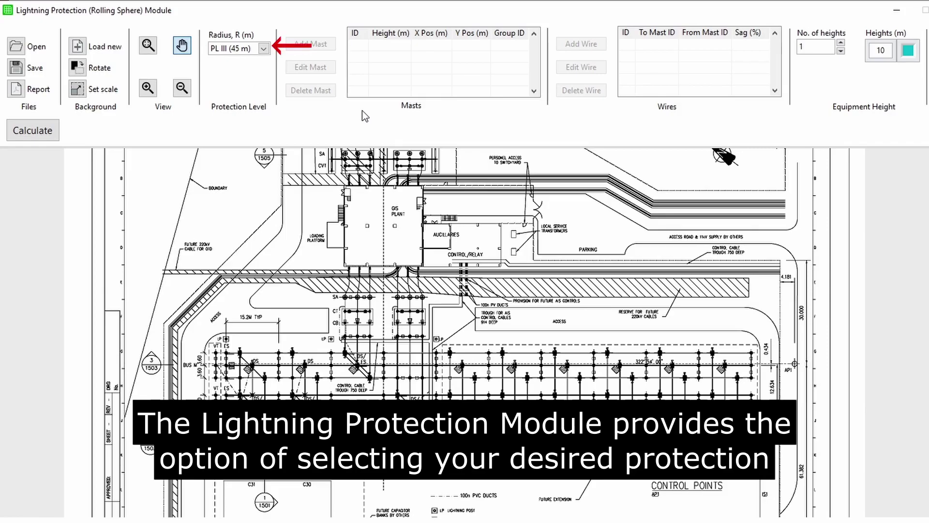
left_click(264, 48)
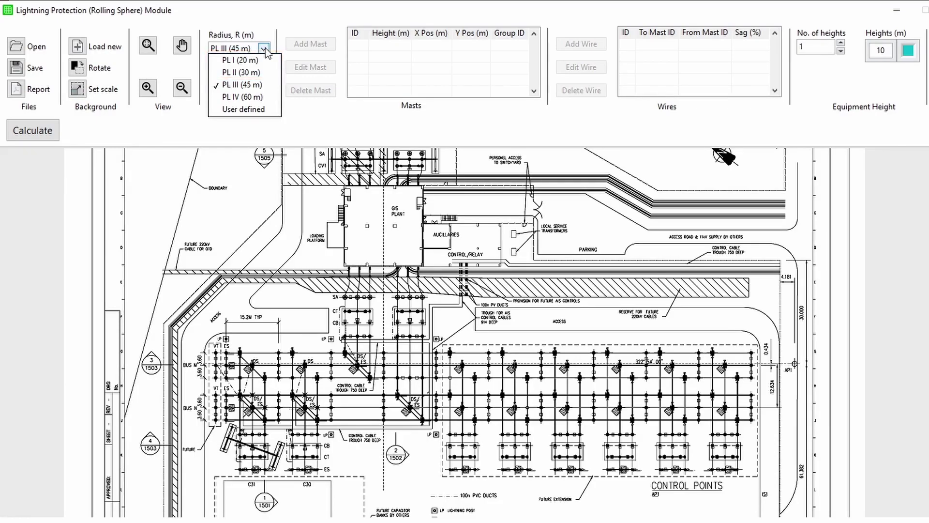
left_click(489, 201)
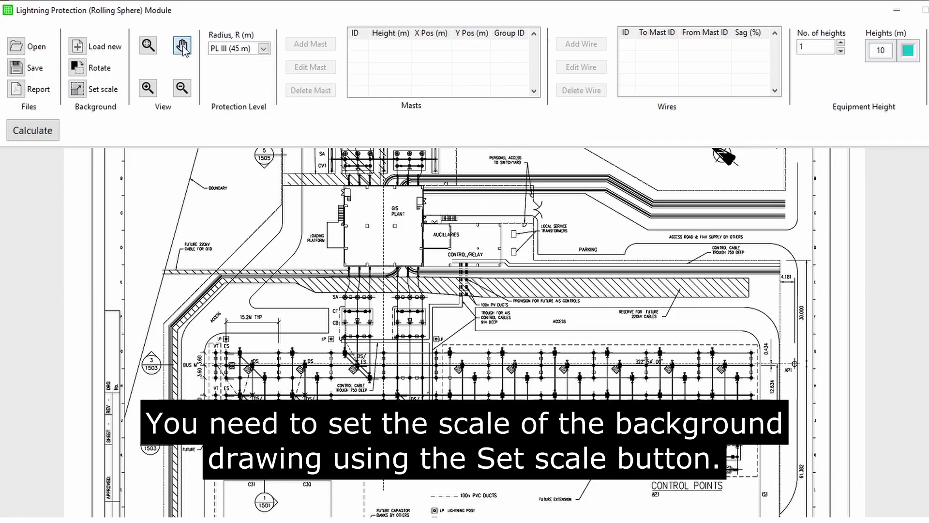
Step: Calibrate the drawing scale by measuring the 30.000 dimension line as 30 m
left_click(182, 46)
scroll(248, 195, "up", 5)
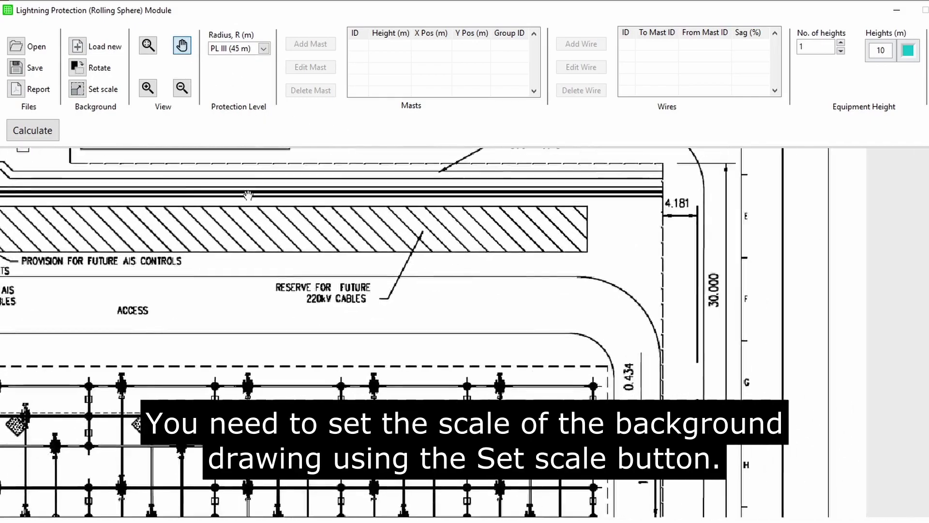
scroll(248, 195, "down", 2)
scroll(544, 340, "up", 3)
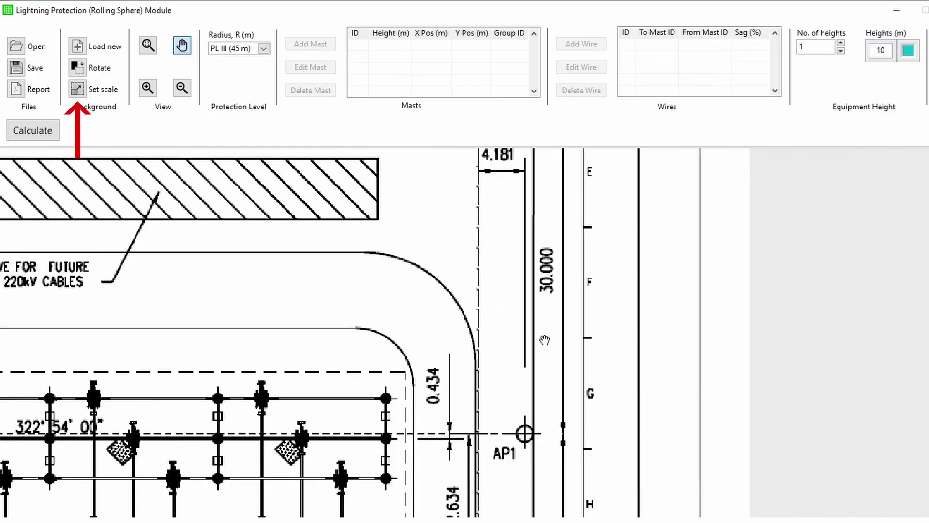
left_click_drag(544, 340, 544, 380)
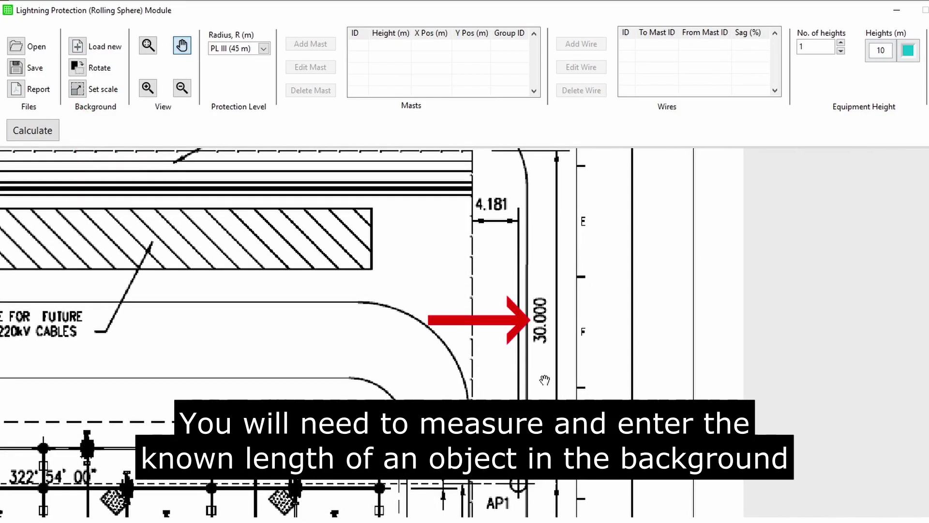
left_click(187, 50)
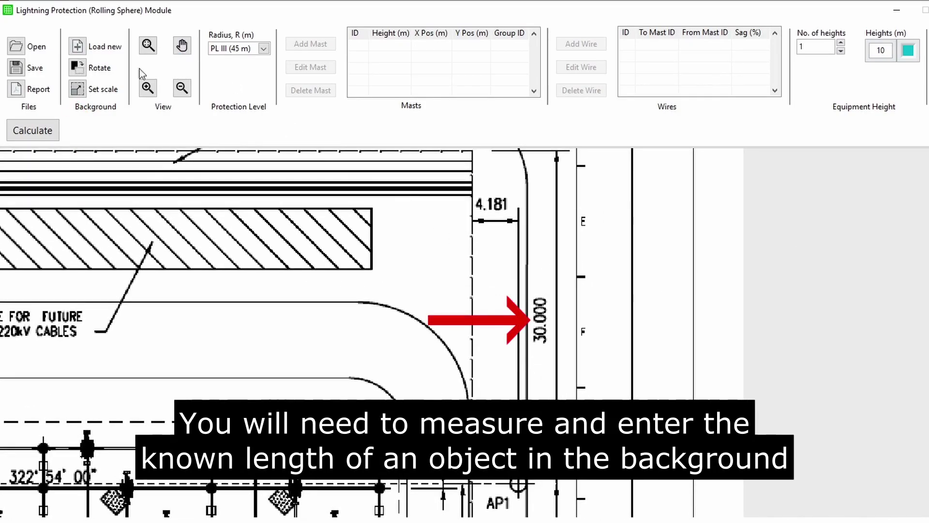
left_click(77, 90)
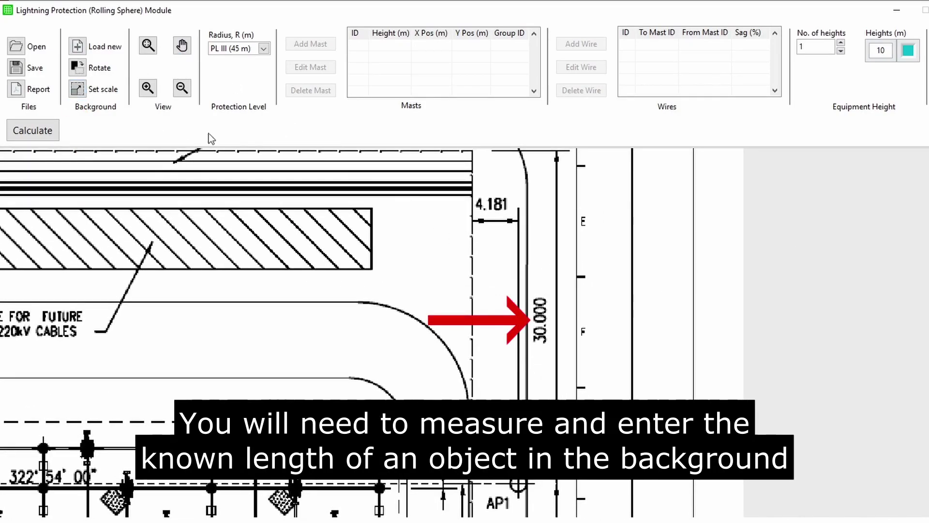
left_click(556, 151)
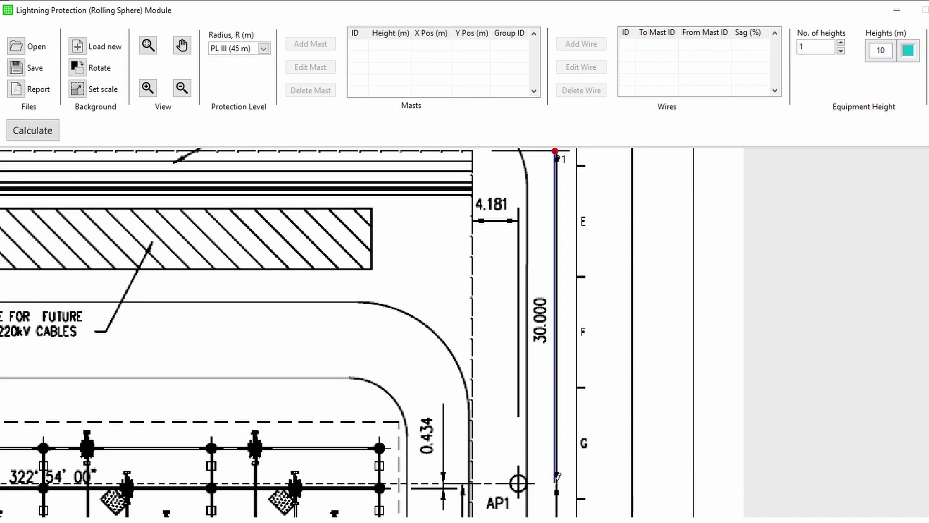
left_click(556, 481)
type("30")
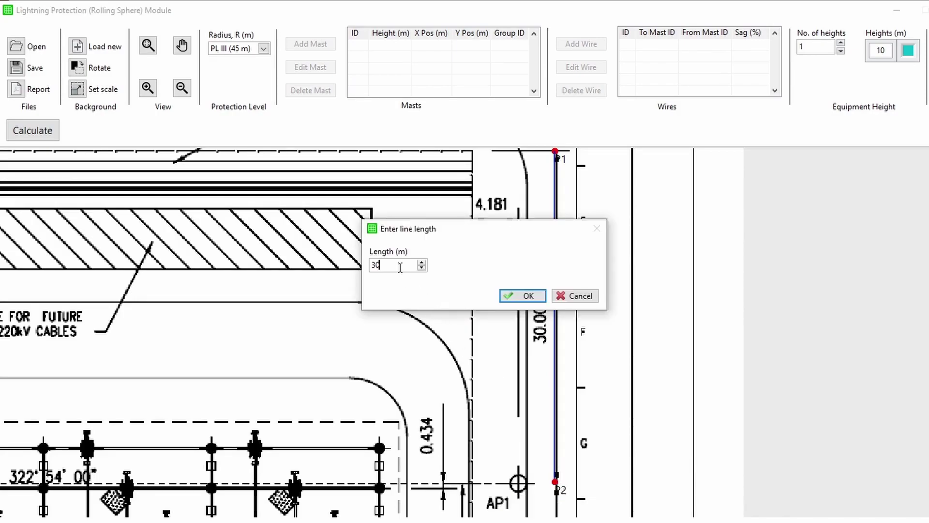
mouse_move(446, 236)
left_mouse_down()
mouse_move(430, 235)
mouse_move(345, 295)
left_mouse_up()
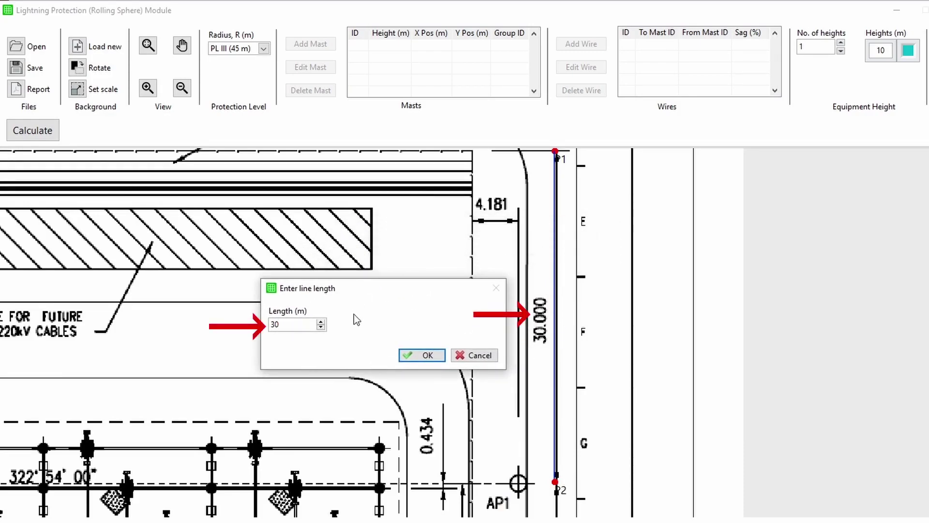
left_click(424, 356)
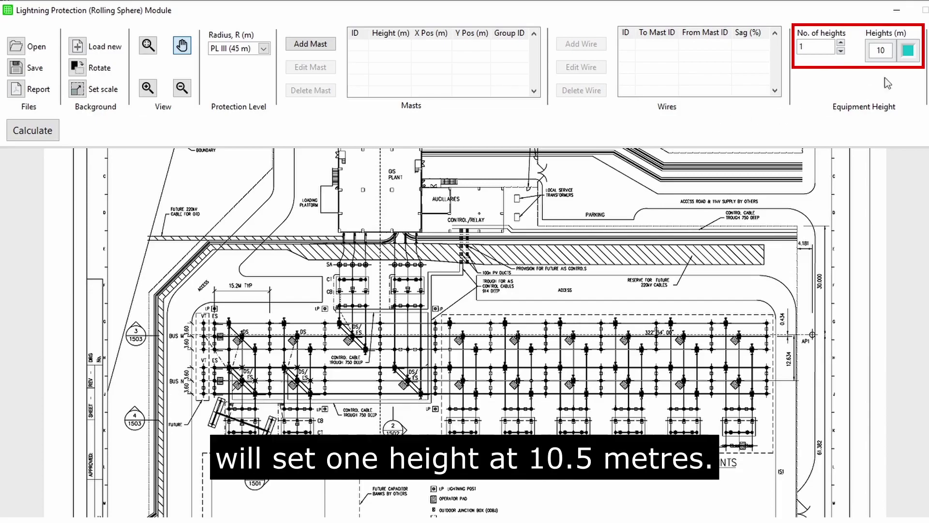
Step: Change equipment height from 10 to 10.5 m and choose protection level PL II (30 m radius)
left_click(888, 50)
type(".5")
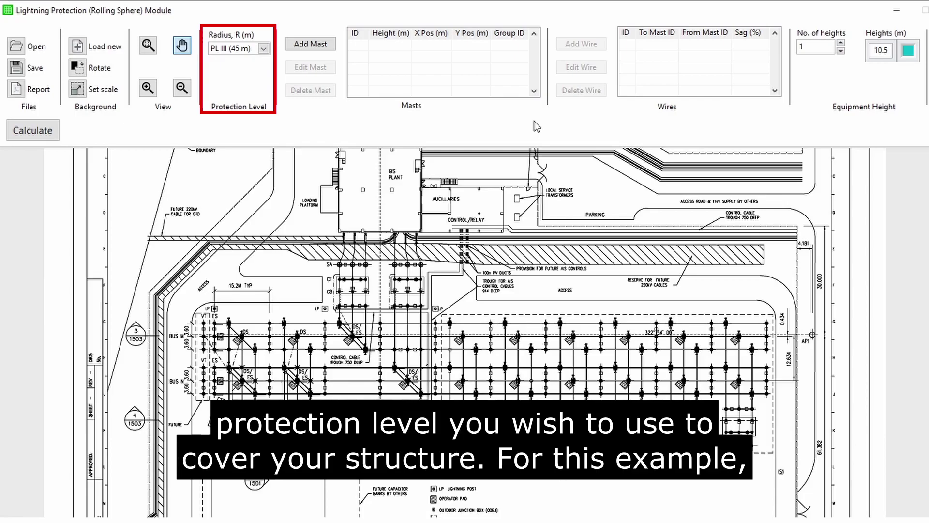
left_click(264, 48)
left_click(244, 70)
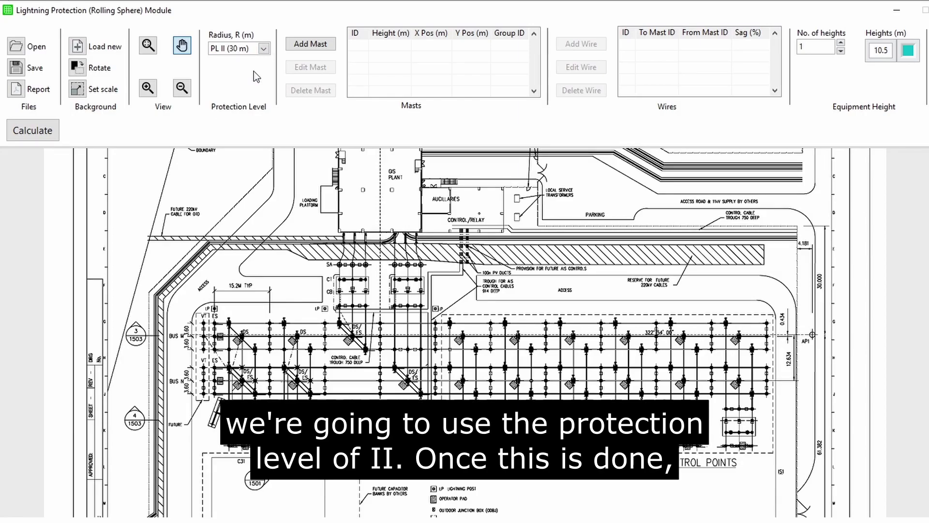
Step: Add a new mast with a 20 m structure height
left_click(312, 48)
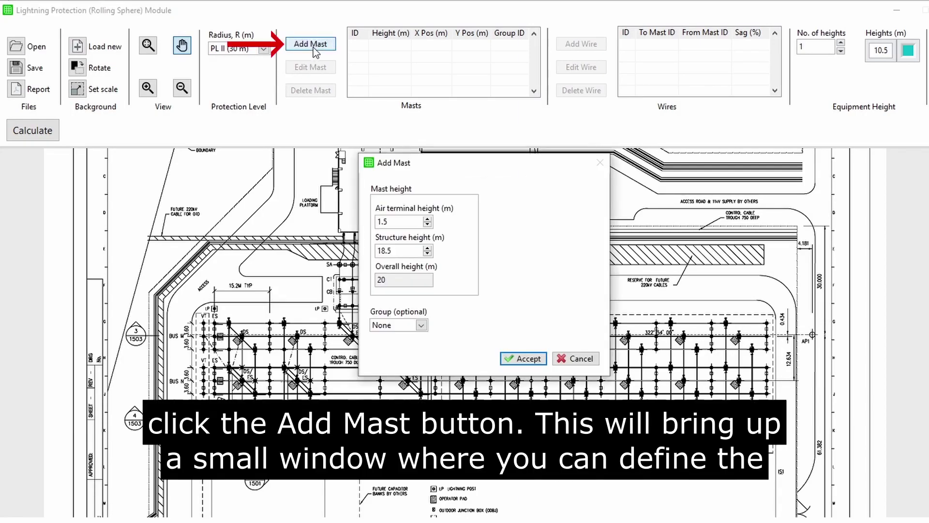
double_click(404, 251)
type("20")
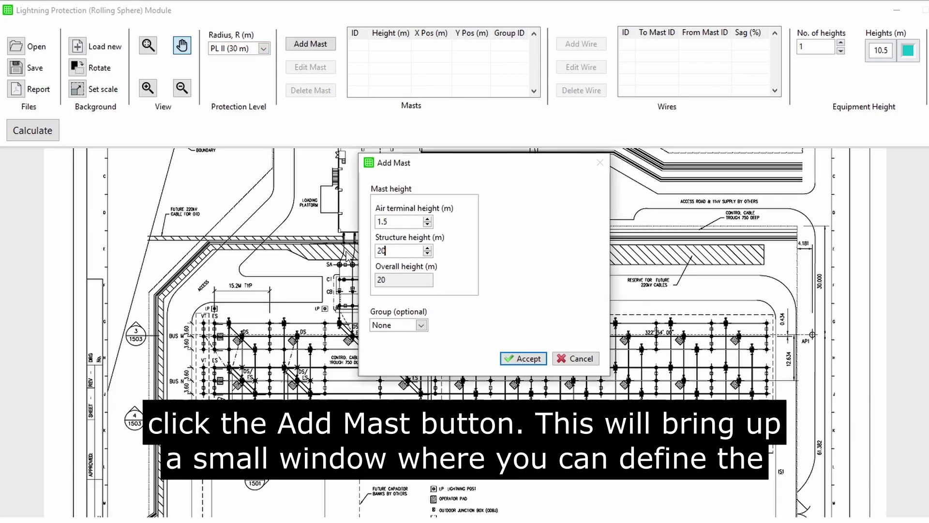
left_click(541, 276)
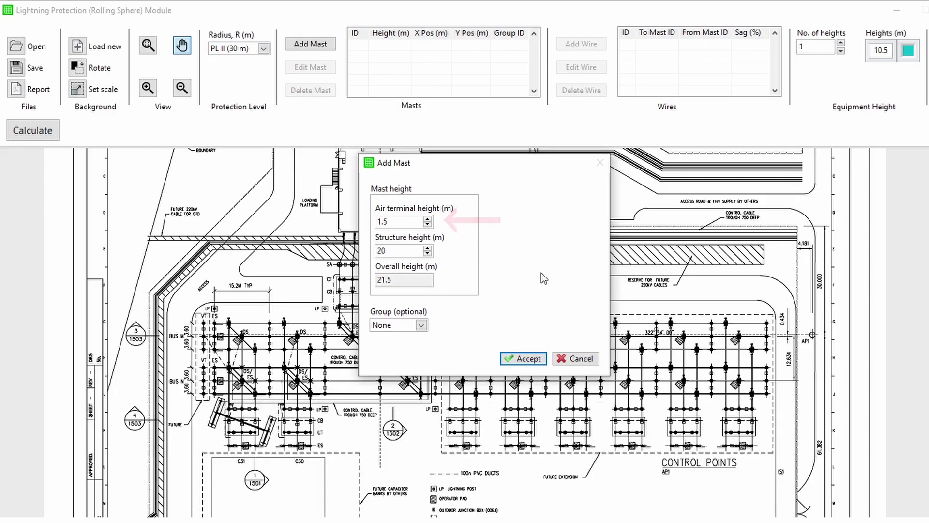
left_click(525, 359)
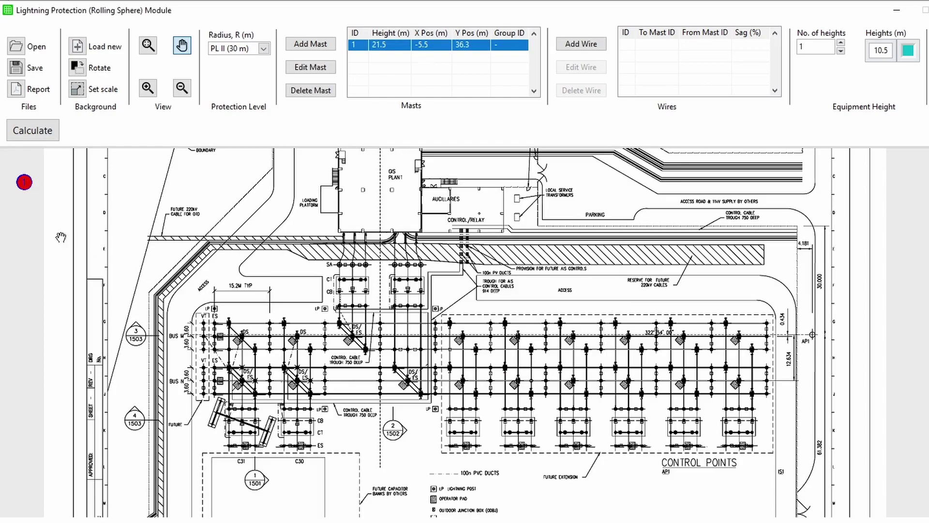
Step: Position mast 1 on the switchyard near the CB bay, around X 76.8, Y 70.8
left_click(182, 46)
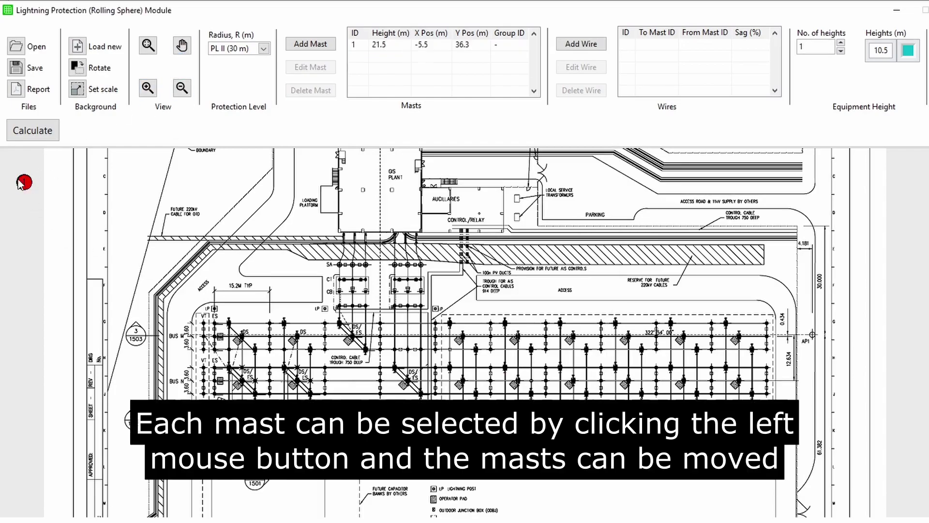
mouse_move(25, 182)
left_mouse_down()
mouse_move(116, 201)
mouse_move(268, 257)
mouse_move(319, 306)
left_mouse_up()
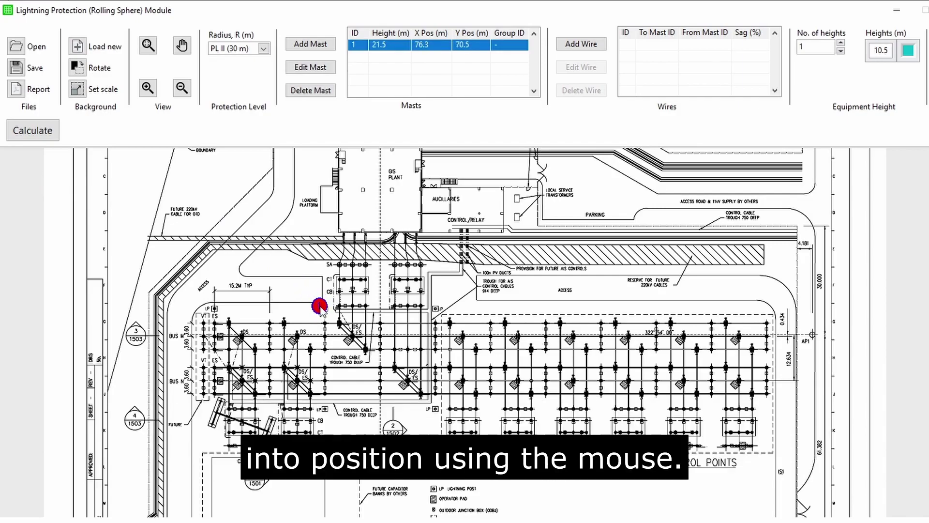
scroll(338, 323, "up", 2)
left_click(337, 323)
scroll(337, 323, "up", 1)
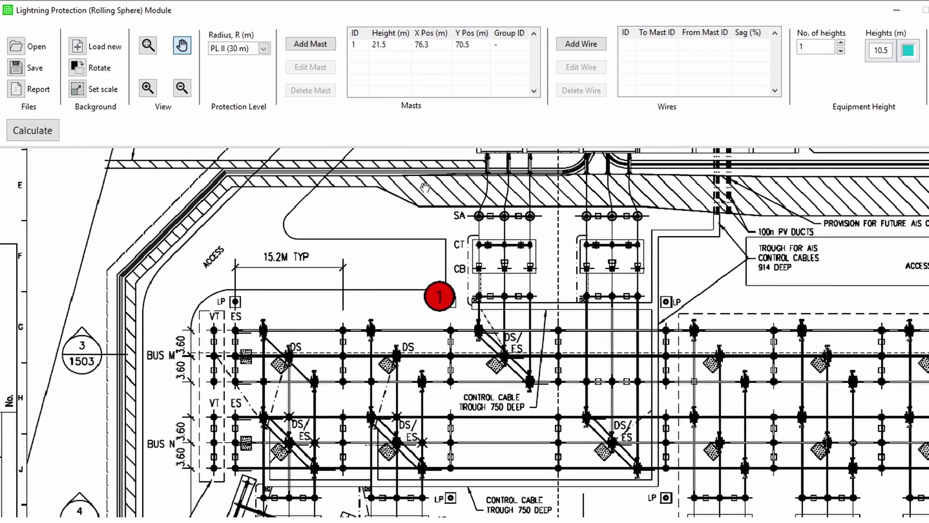
left_click_drag(446, 296, 450, 297)
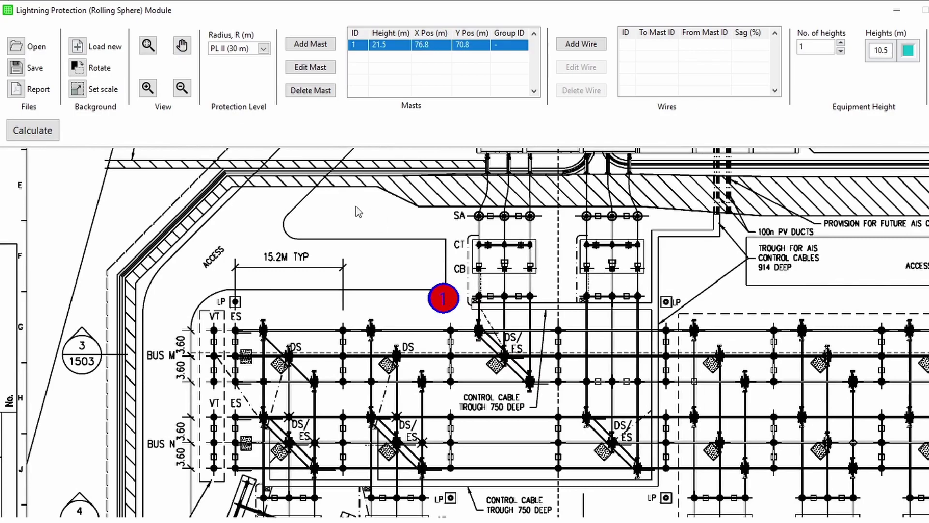
left_click(447, 268)
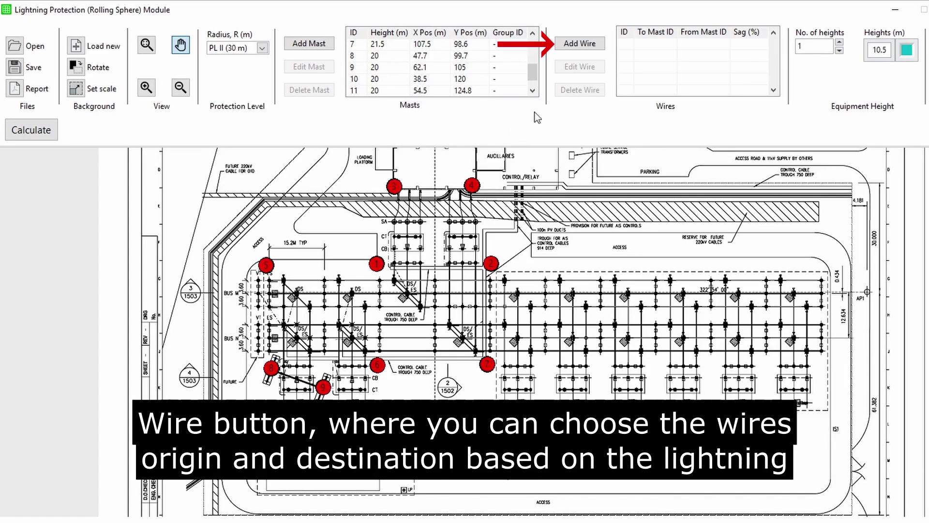
Step: Add an earth wire from mast 10 to mast 8
left_click(579, 45)
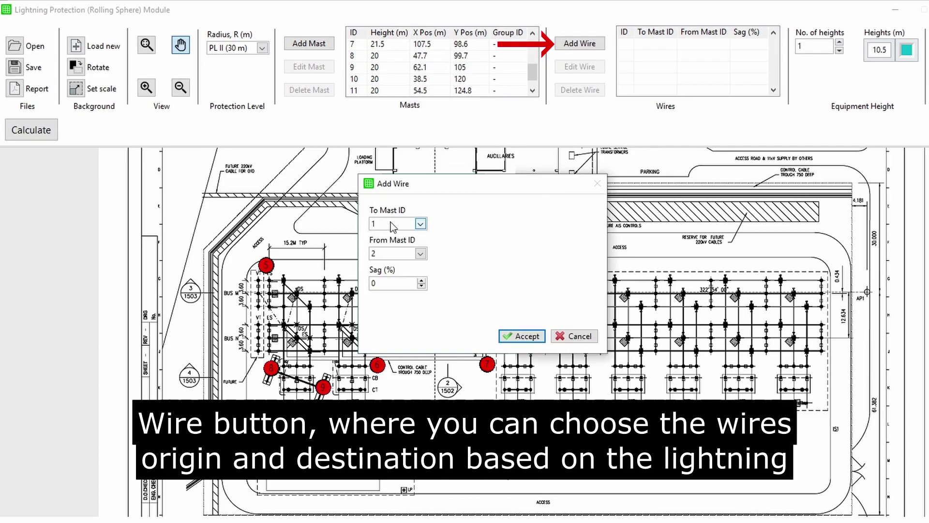
left_click(420, 224)
left_click(392, 322)
left_click(417, 255)
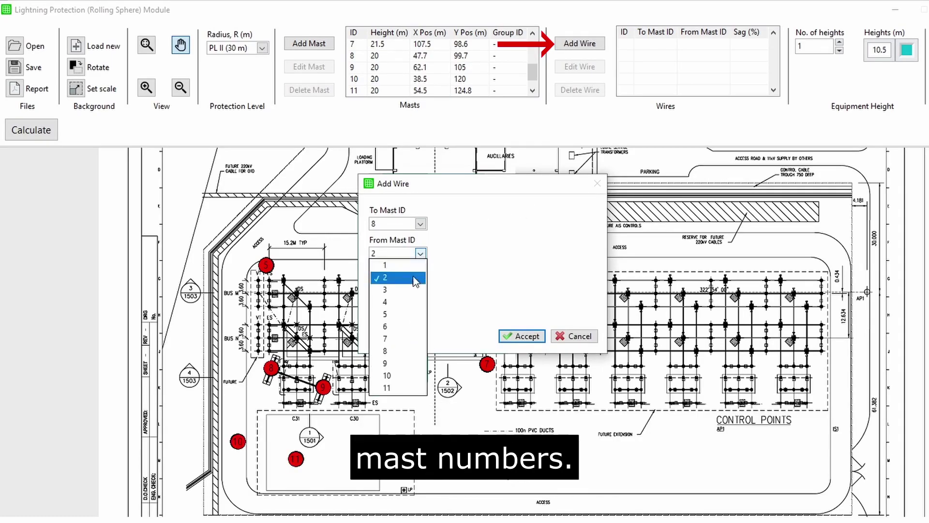
left_click(394, 375)
left_click(517, 338)
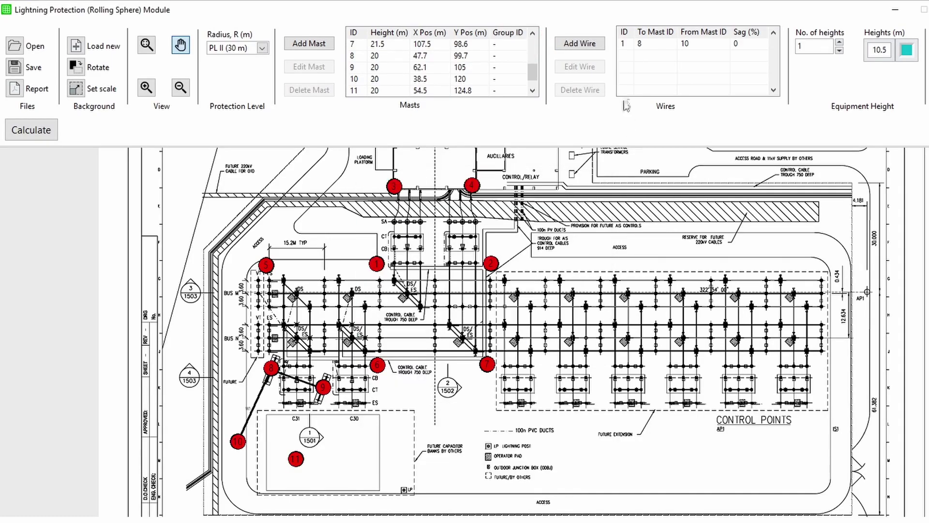
Step: Add a second earth wire from mast 11 to mast 9
left_click(588, 47)
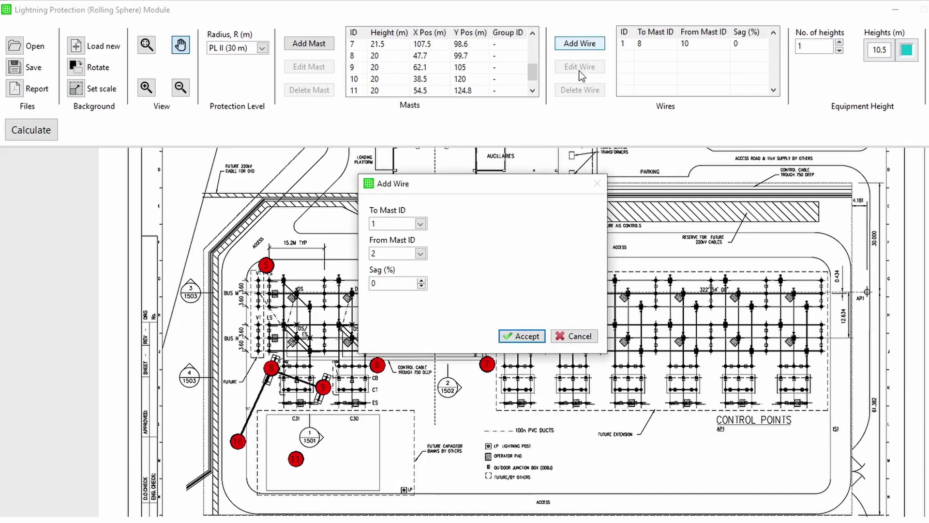
left_click(420, 223)
left_click(400, 333)
left_click(420, 254)
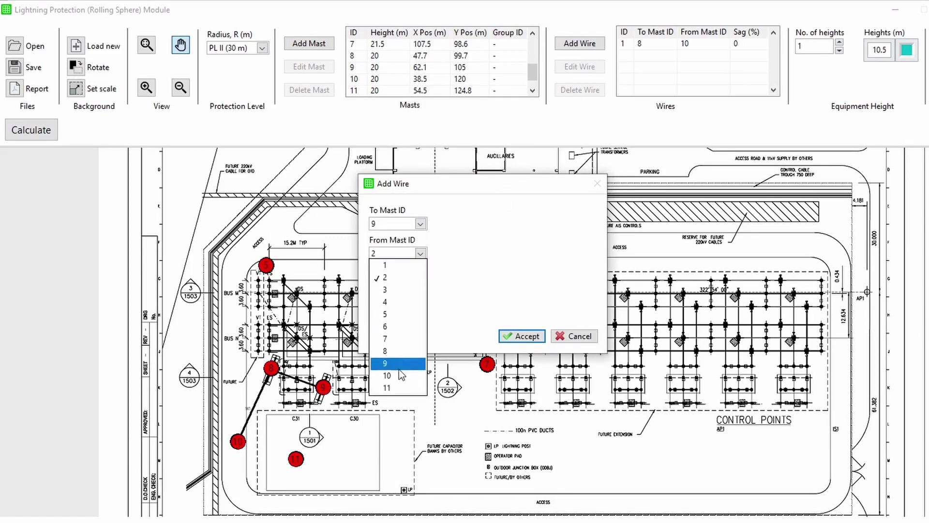
left_click(399, 387)
left_click(518, 337)
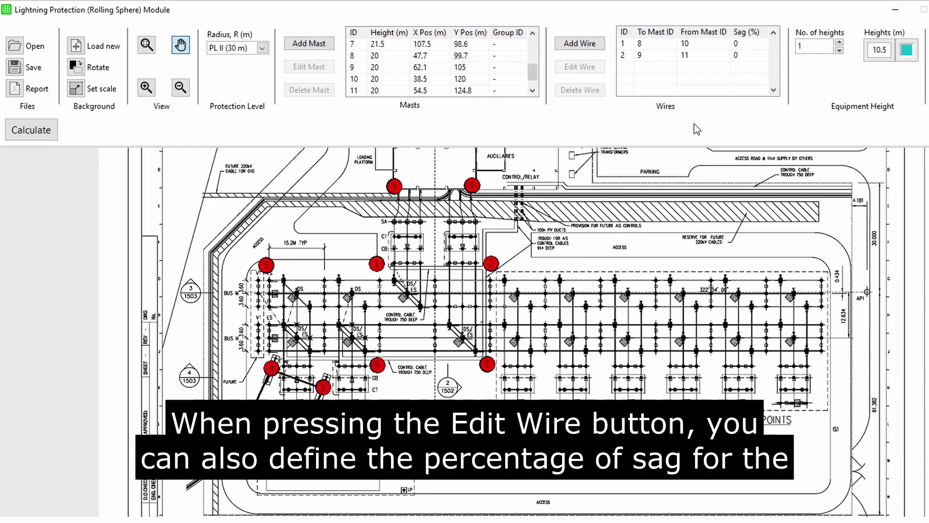
Step: Review wire 1 (mast 10 to 8) and accept it with 0% sag
left_click(657, 44)
left_click(585, 66)
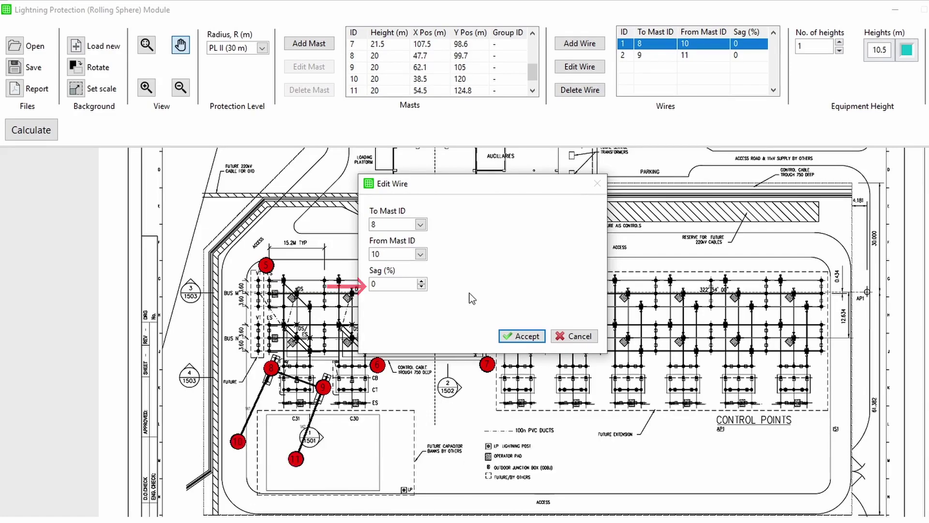
left_click(517, 335)
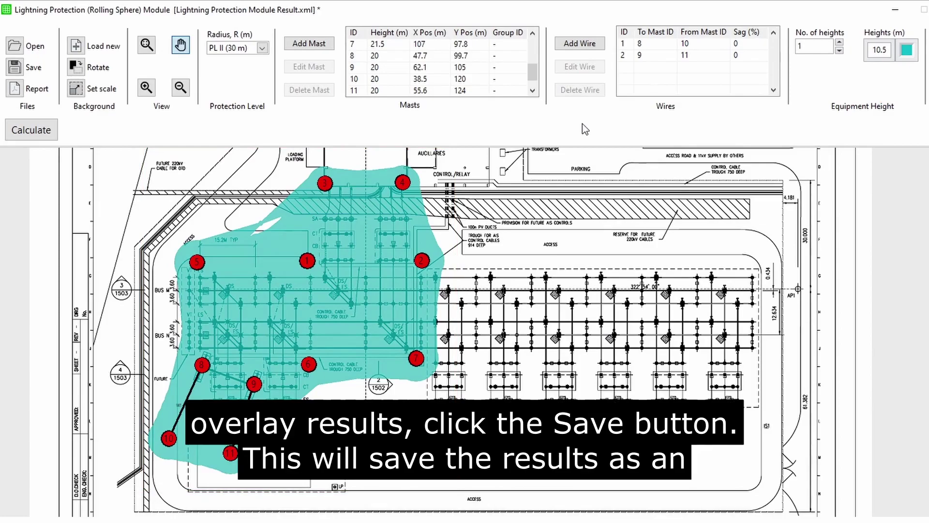
Step: Save the model and protection results to Lightning Protection Module Result.xml
left_click(22, 72)
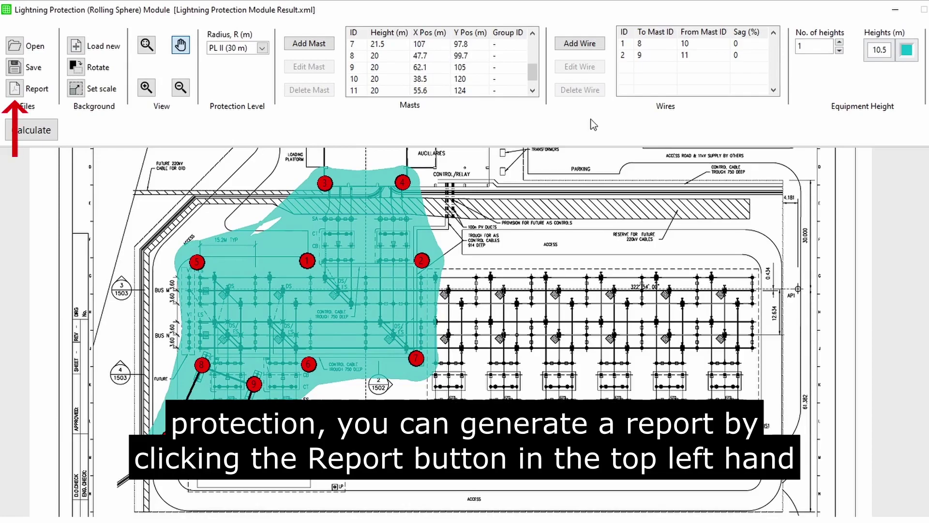
Step: Generate the rolling sphere report in portrait orientation at the confirmed save location
left_click(14, 90)
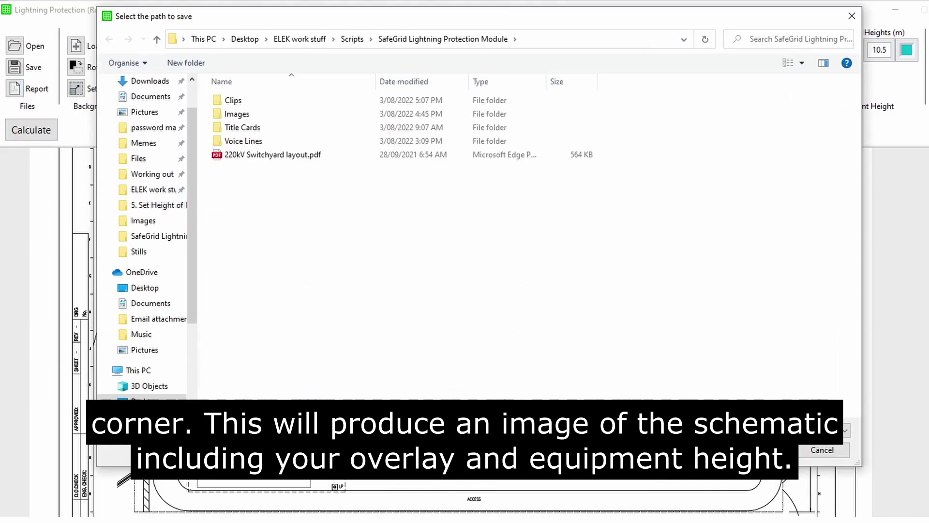
left_click(769, 450)
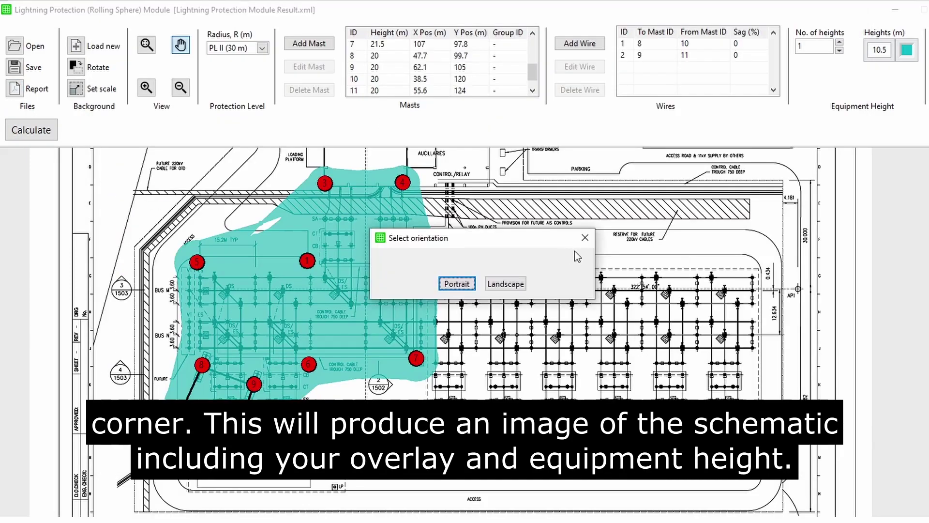
left_click(457, 284)
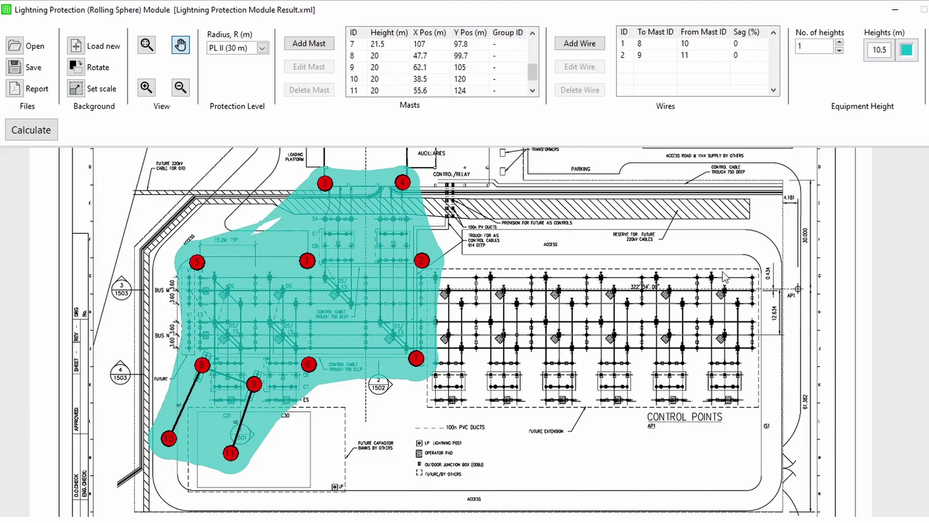